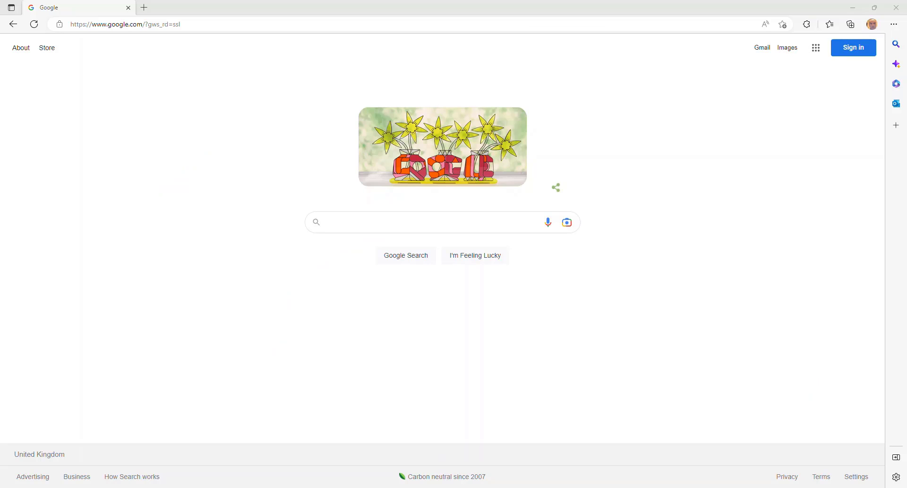
# Step: Go to 158.175.161.166 in Edge and expand the Advanced details on the privacy warning
pyautogui.click(101, 26)
pyautogui.write('158.175.161.166')
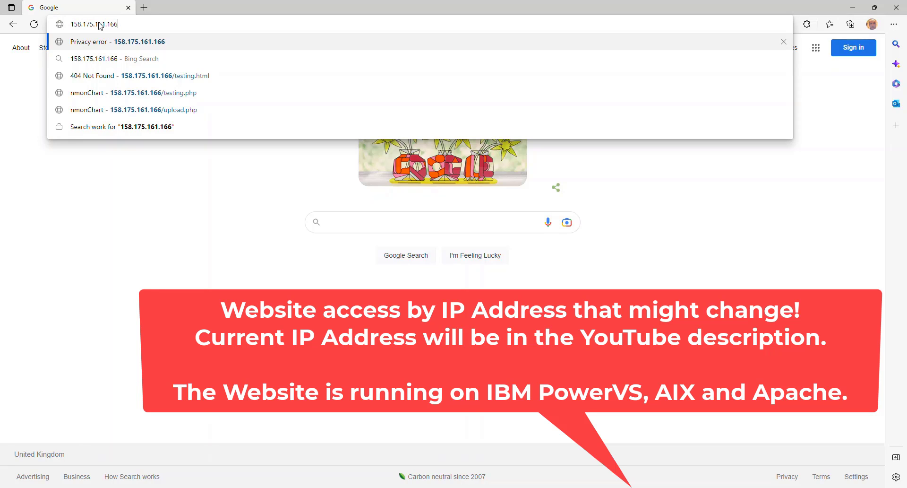
pyautogui.press('Return')
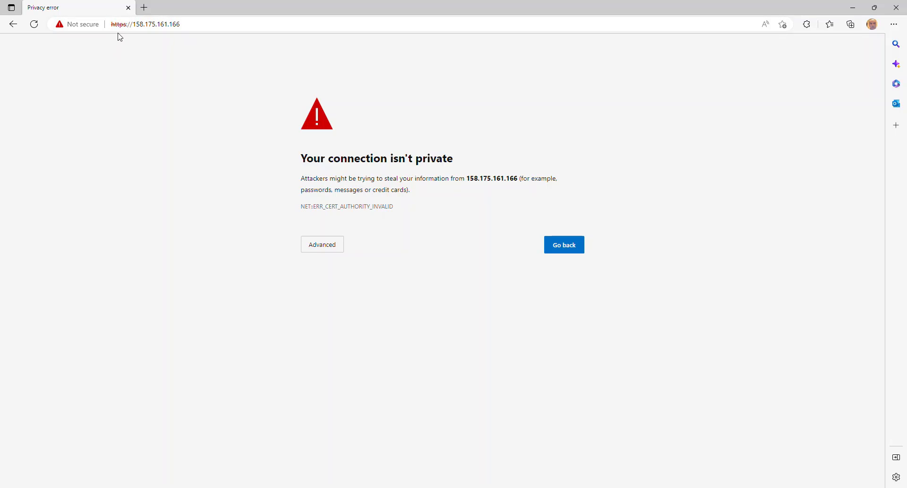
pyautogui.click(326, 248)
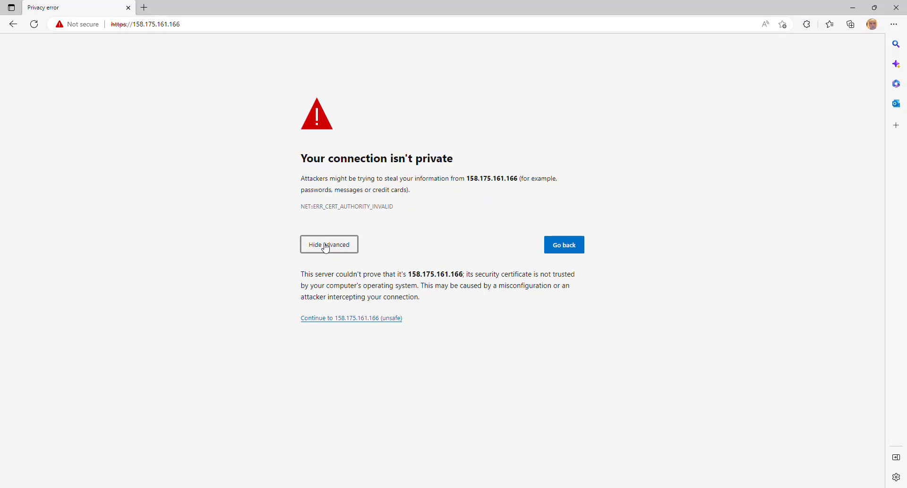
# Step: Continue to the unsafe site and choose sampleC.nmon from the nmon Demonstration folder for upload
pyautogui.click(350, 319)
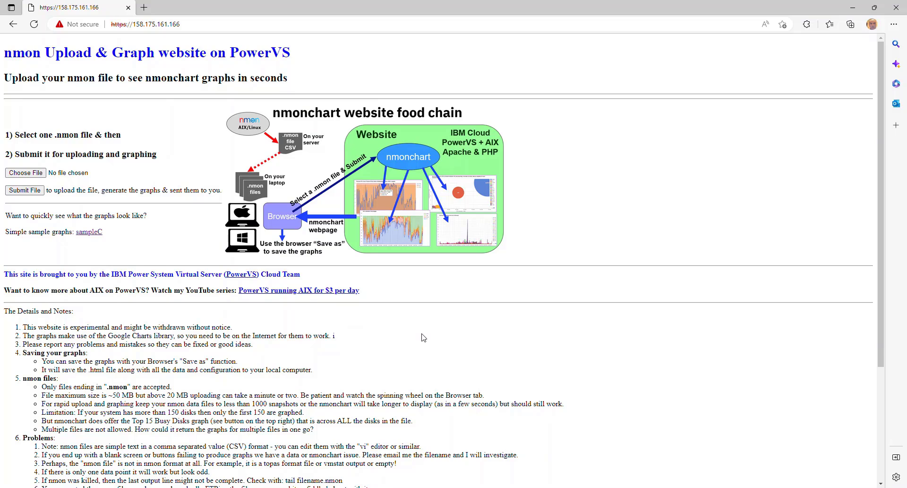
pyautogui.click(32, 174)
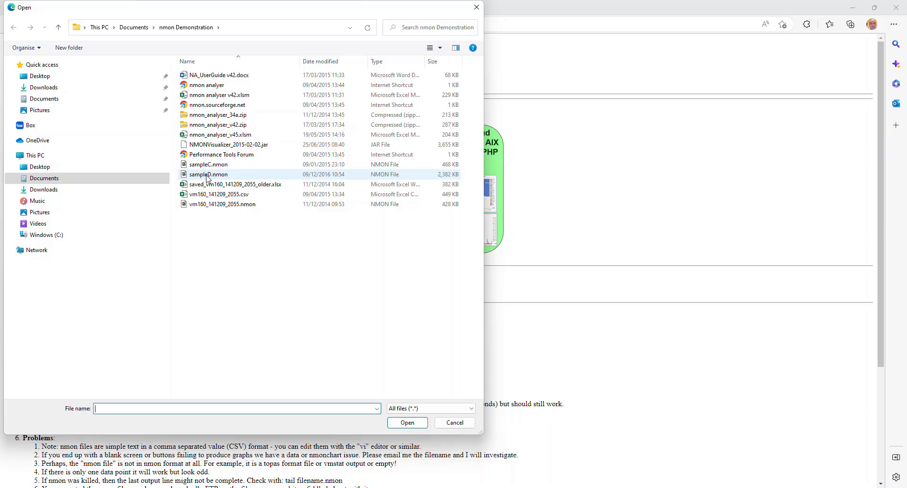
pyautogui.click(207, 168)
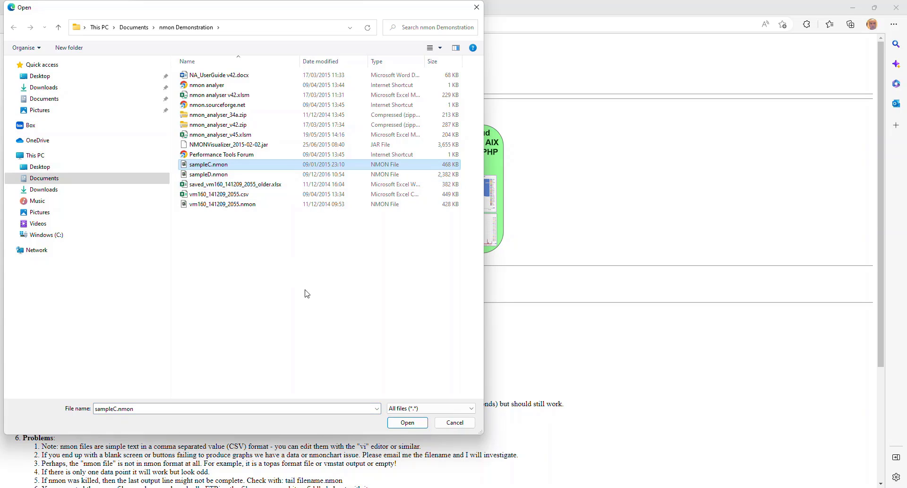
pyautogui.click(408, 423)
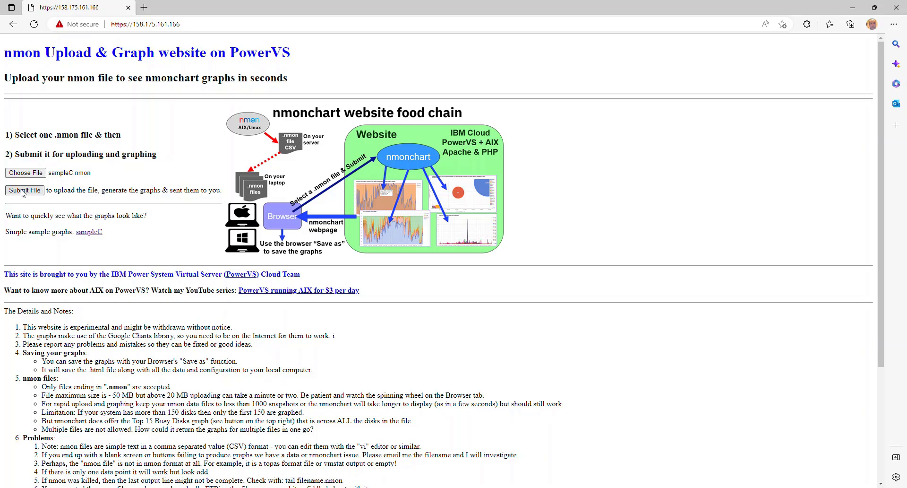
# Step: Submit sampleC.nmon to generate its graph page for host sampleC
pyautogui.click(23, 194)
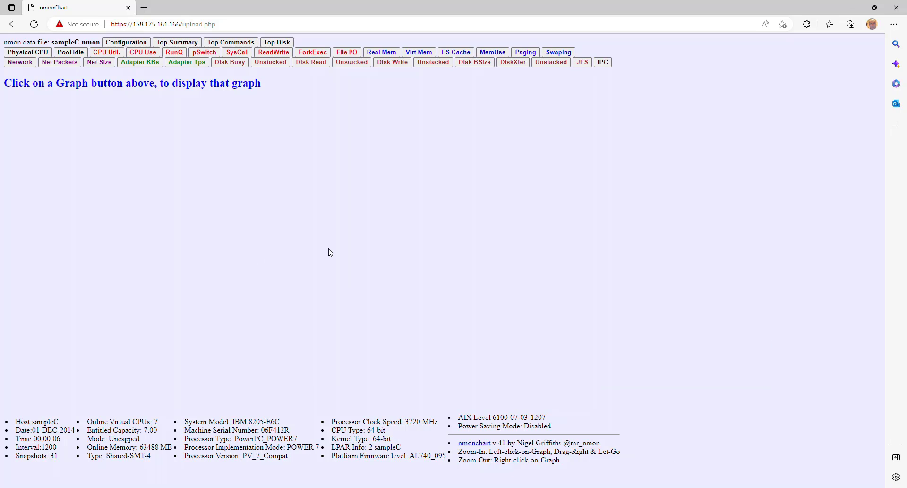
# Step: Open sampleC's Configuration window, scroll through the lsconf, mpstat, mount, ifconfig and netstat output, then close it
pyautogui.click(129, 43)
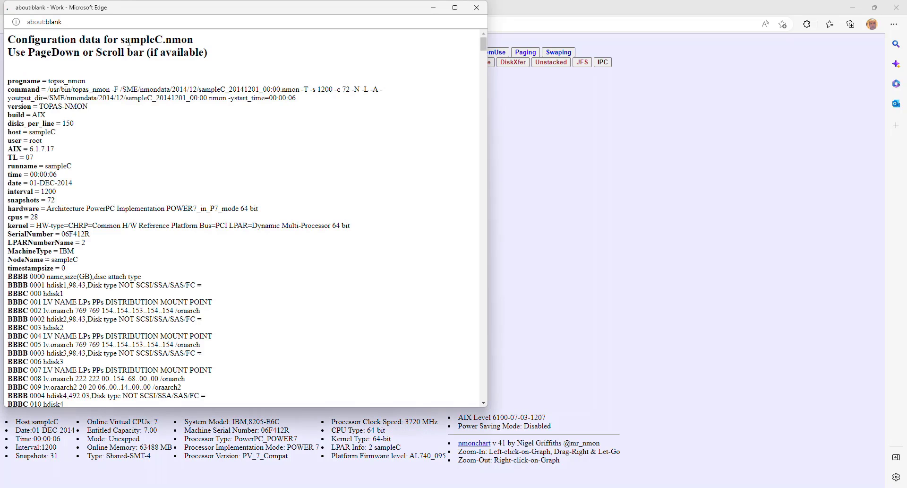
pyautogui.scroll(-15, 317, 268)
pyautogui.scroll(-20, 318, 268)
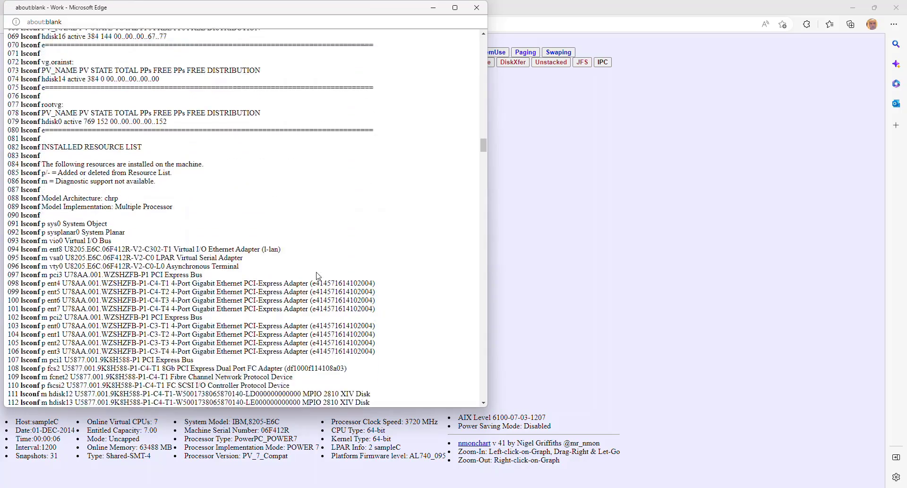
pyautogui.scroll(-20, 317, 276)
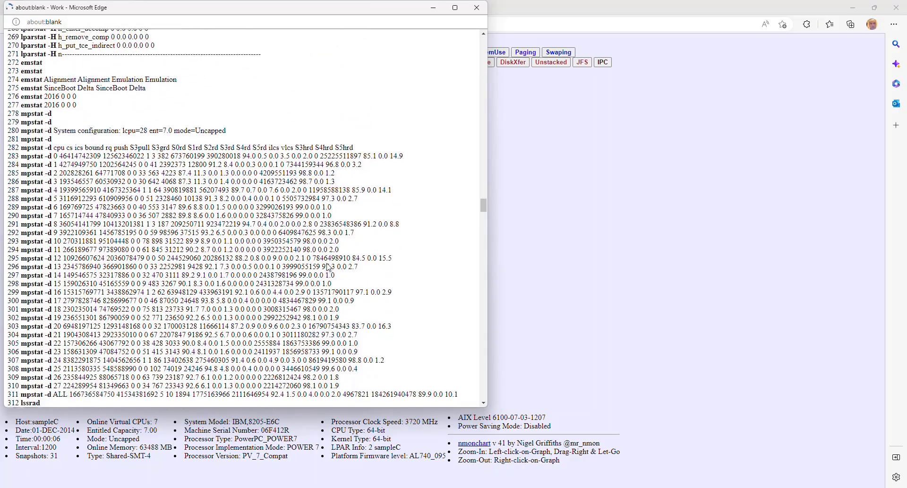
pyautogui.moveTo(483, 204); pyautogui.dragTo(485, 359)
pyautogui.scroll(-10, 176, 246)
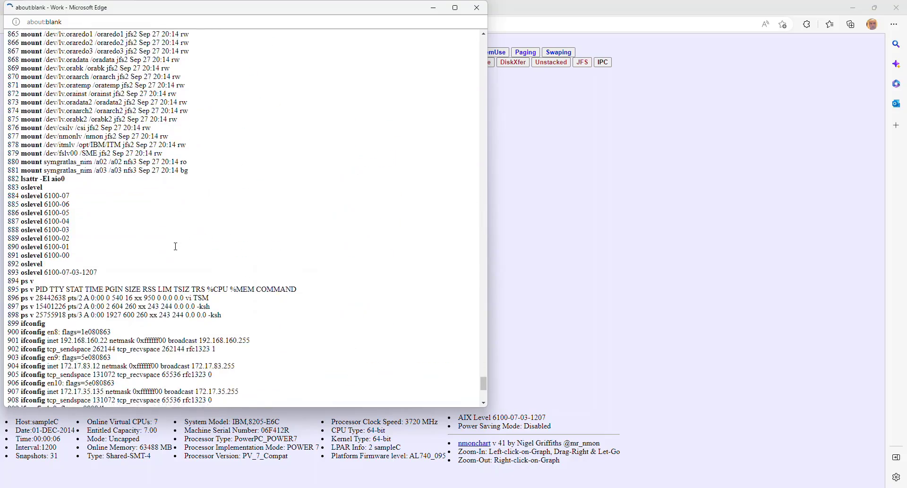
pyautogui.scroll(-5, 176, 246)
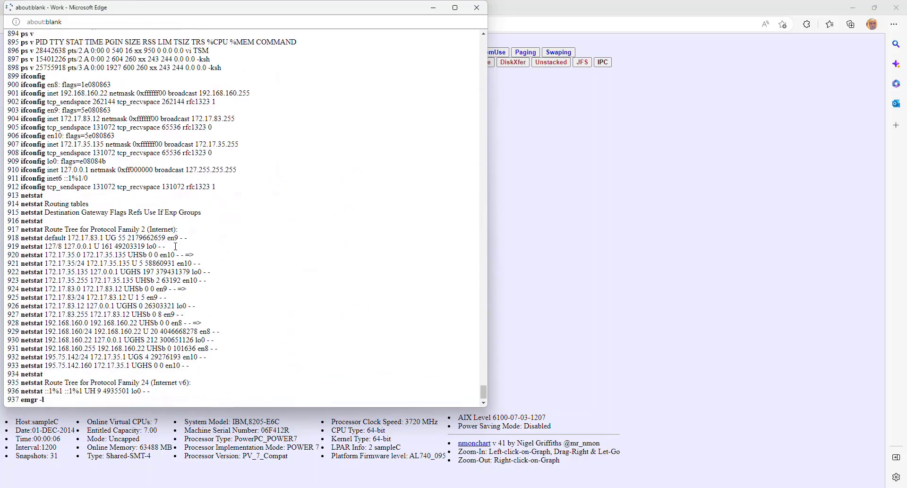
pyautogui.click(477, 11)
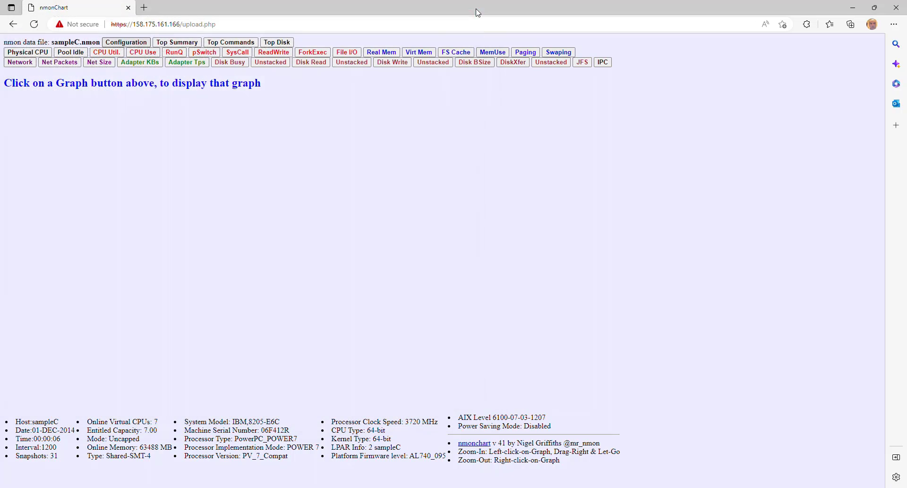
# Step: Show the Top 20 processes bubble chart and read oracle's 1,865 CPU seconds and 147,384 character I/O
pyautogui.click(184, 46)
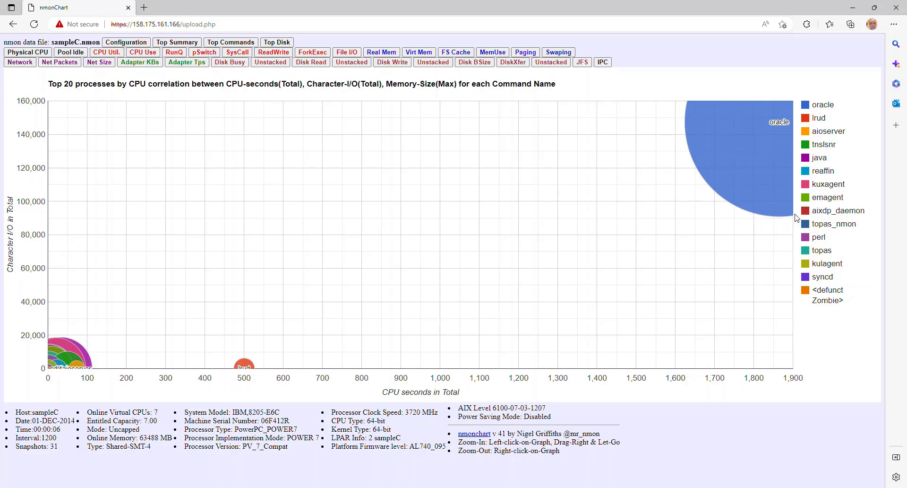
pyautogui.moveTo(744, 122)
pyautogui.moveTo(247, 367)
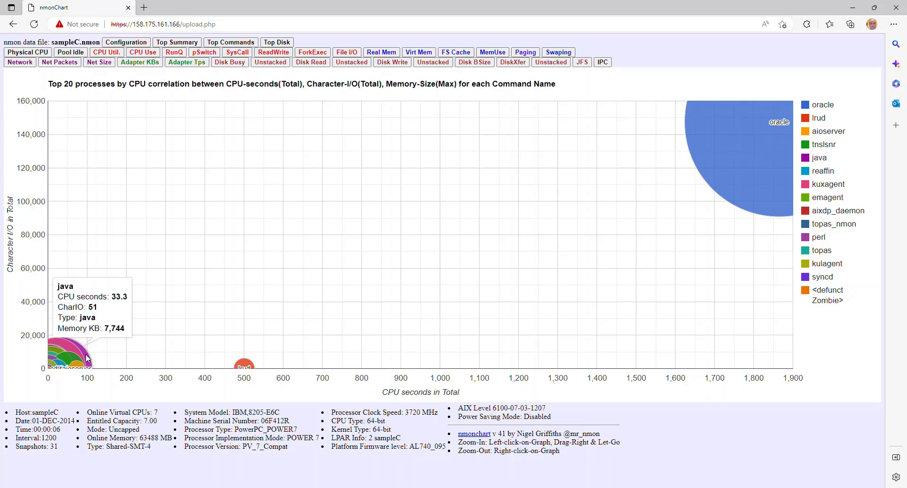
# Step: Show the Top Commands CPU graph, read its peak, then switch to the Top 15 disks by Busy% graph
pyautogui.moveTo(54, 348)
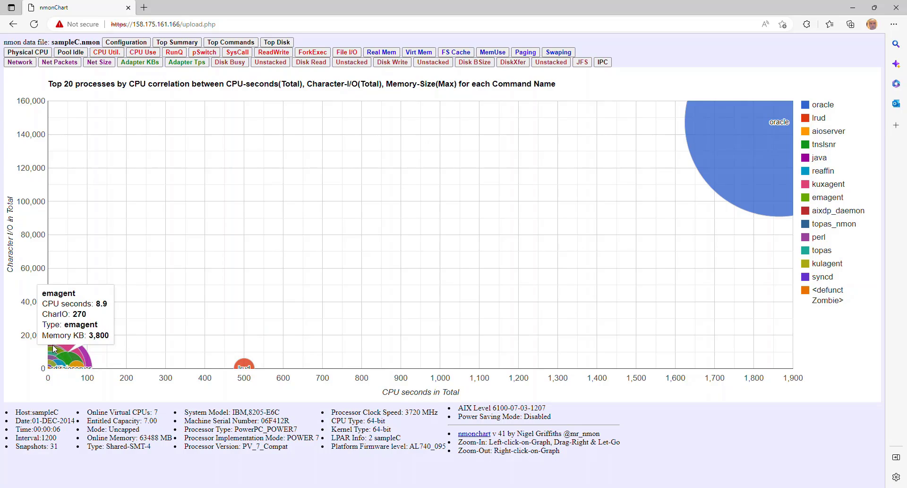
pyautogui.click(227, 46)
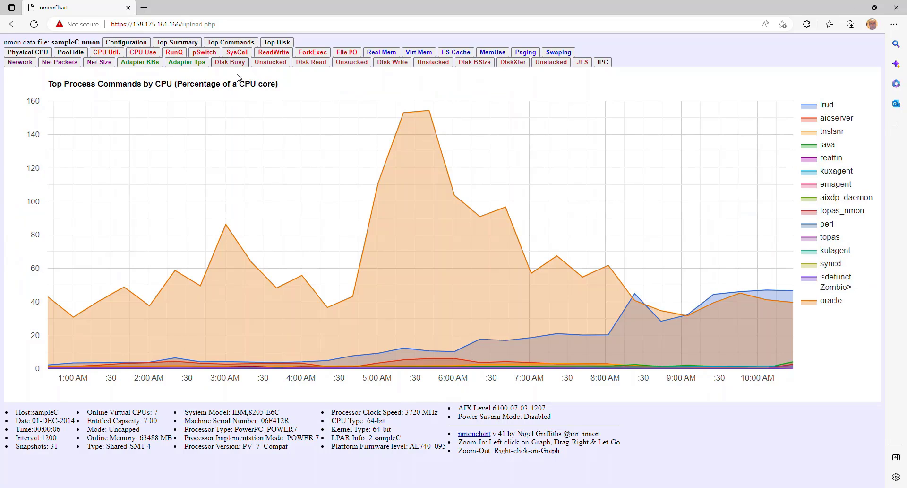
pyautogui.moveTo(427, 201)
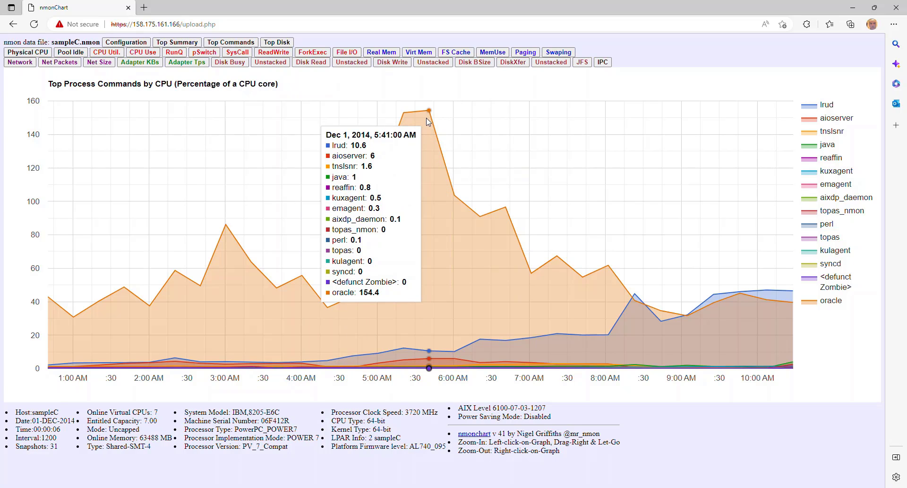
pyautogui.click(277, 42)
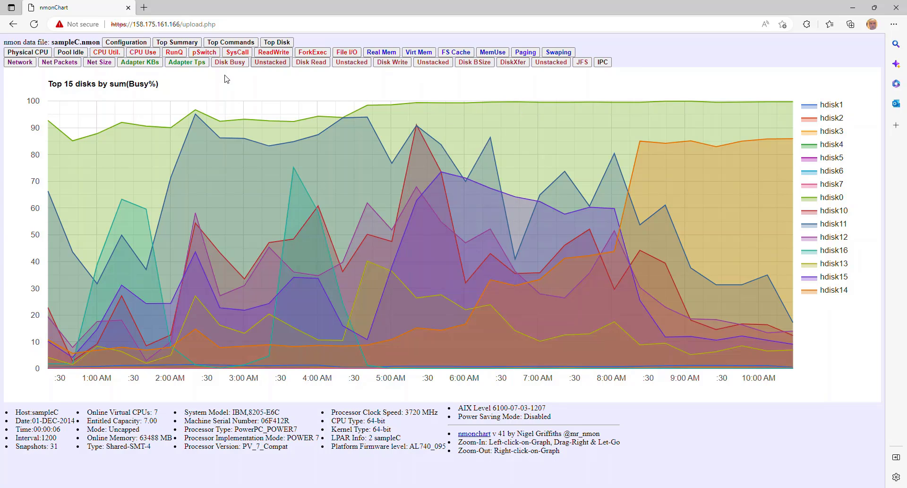
# Step: View the physical CPU and shared CPU pool graphs, ending on the CPU Utilisation Percentages graph
pyautogui.click(22, 53)
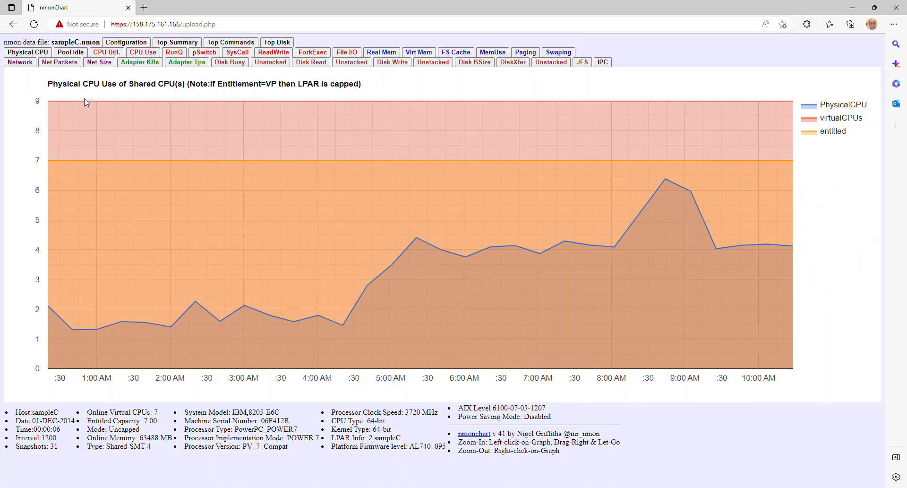
pyautogui.moveTo(318, 175)
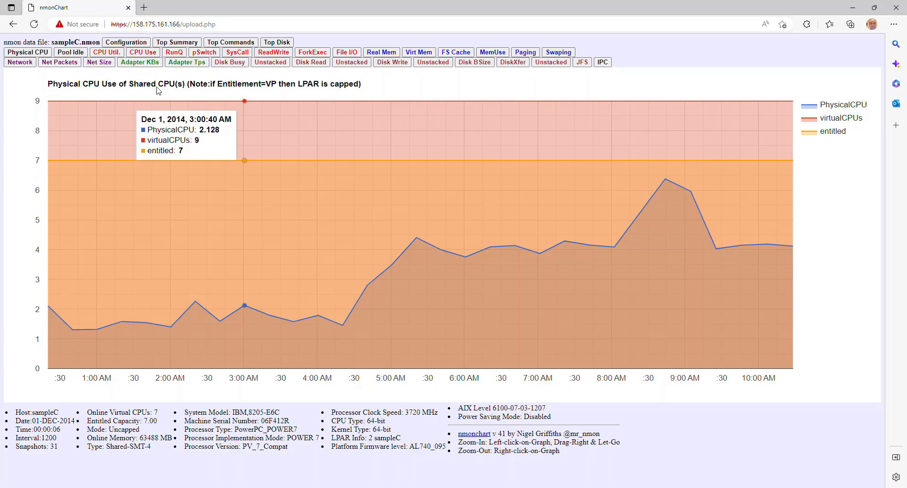
pyautogui.click(74, 53)
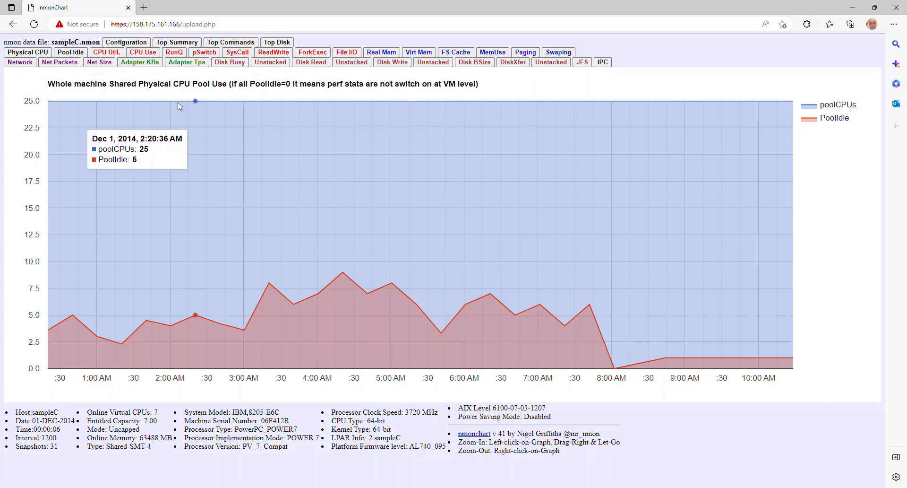
pyautogui.click(105, 53)
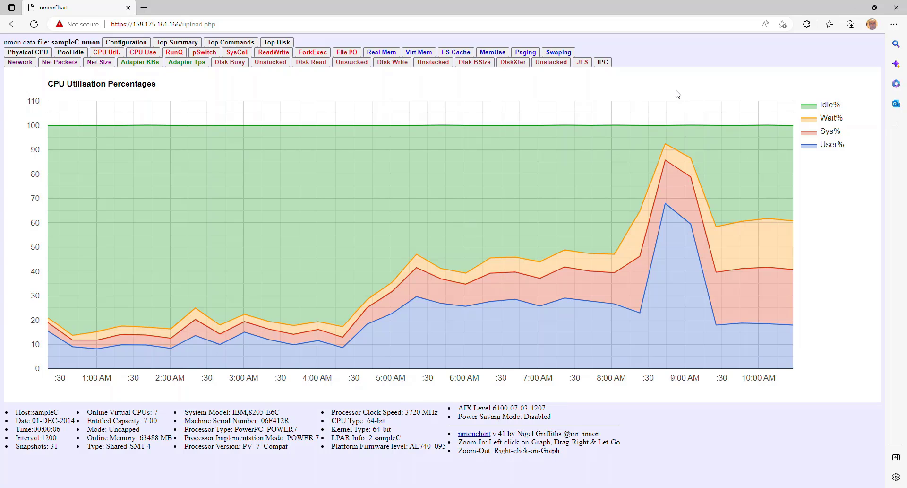
pyautogui.click(143, 52)
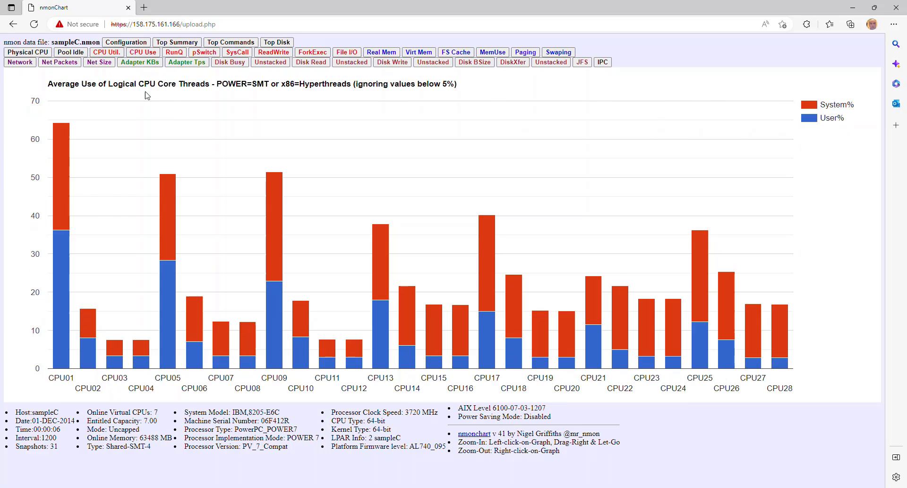
pyautogui.moveTo(159, 182)
pyautogui.moveTo(151, 445); pyautogui.dragTo(106, 446)
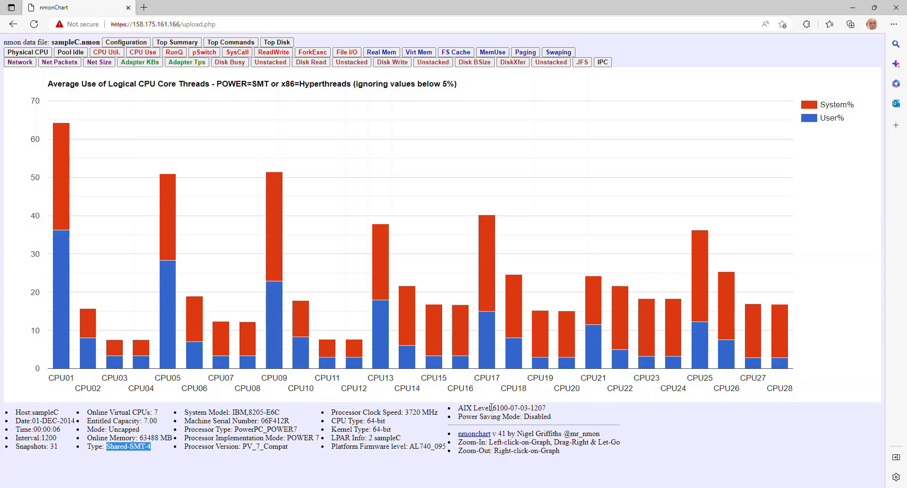
pyautogui.moveTo(493, 407); pyautogui.dragTo(500, 407)
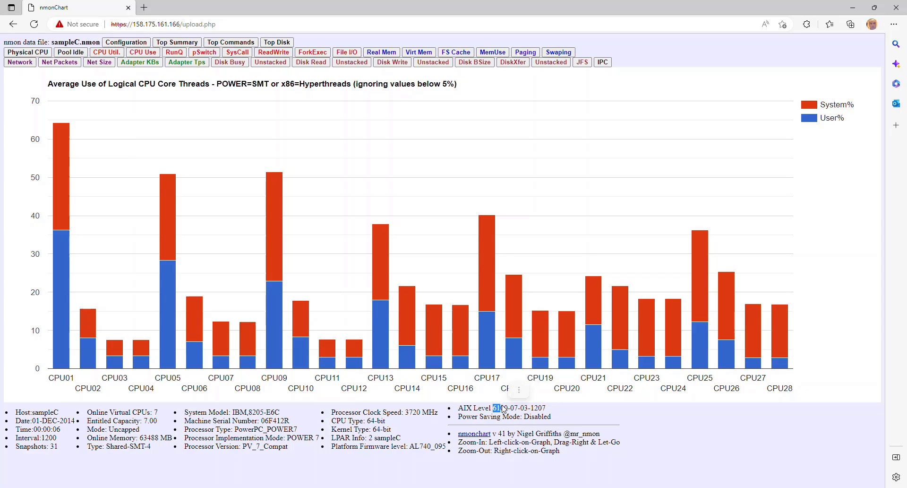
pyautogui.click(127, 446)
pyautogui.moveTo(127, 446); pyautogui.dragTo(151, 446)
pyautogui.moveTo(264, 429); pyautogui.dragTo(303, 430)
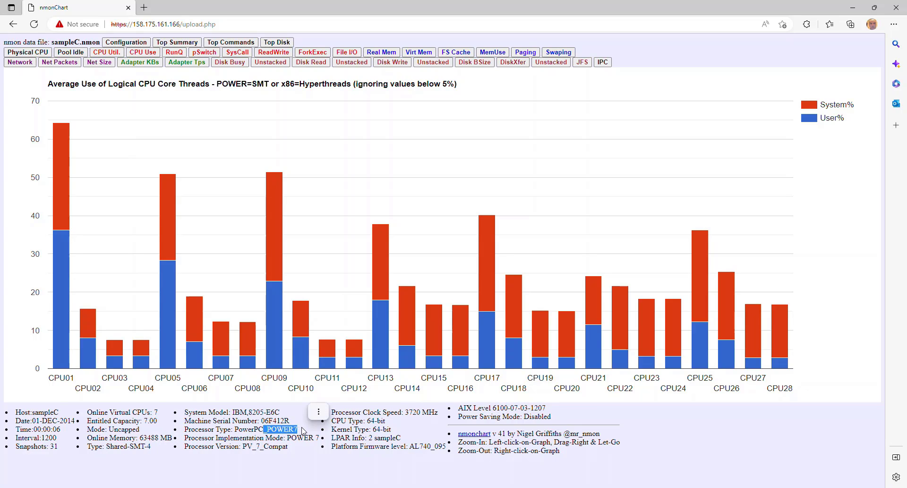
# Step: Show the RunQ, pSwitch, SysCall, ReadWrite and ForkExec graphs in turn
pyautogui.click(175, 53)
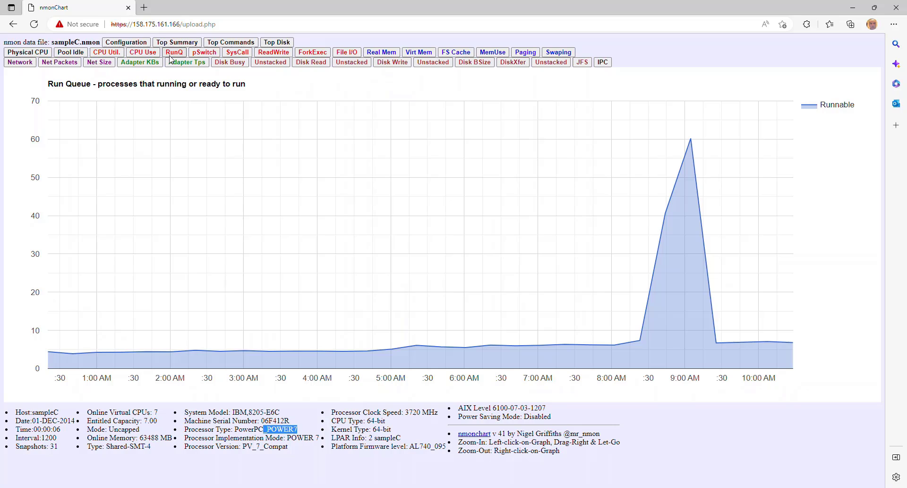
pyautogui.click(208, 54)
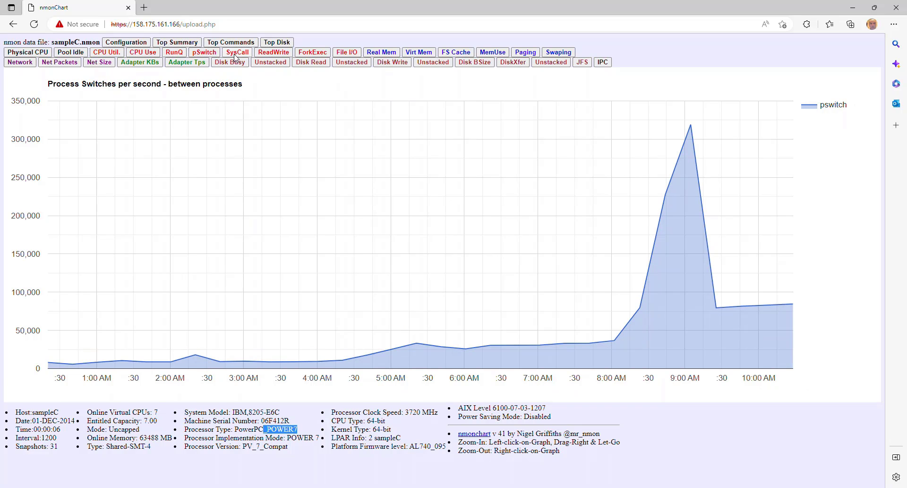
pyautogui.click(228, 54)
pyautogui.click(271, 55)
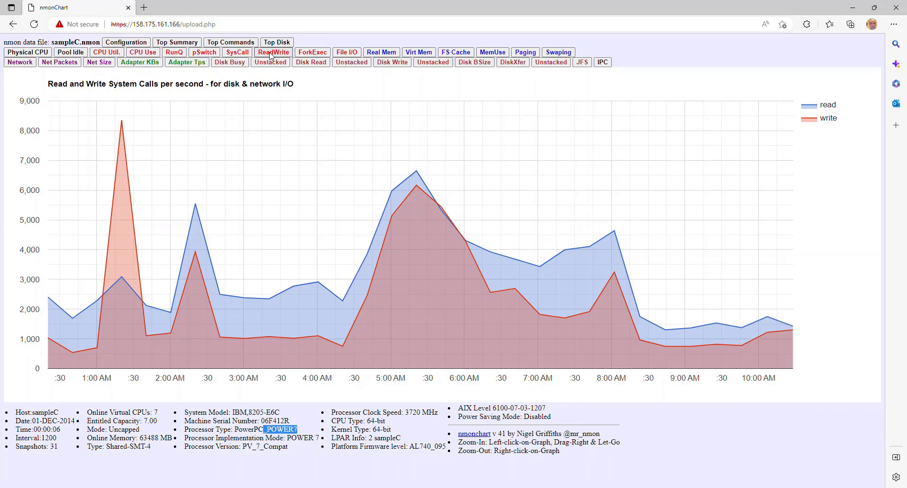
pyautogui.click(312, 53)
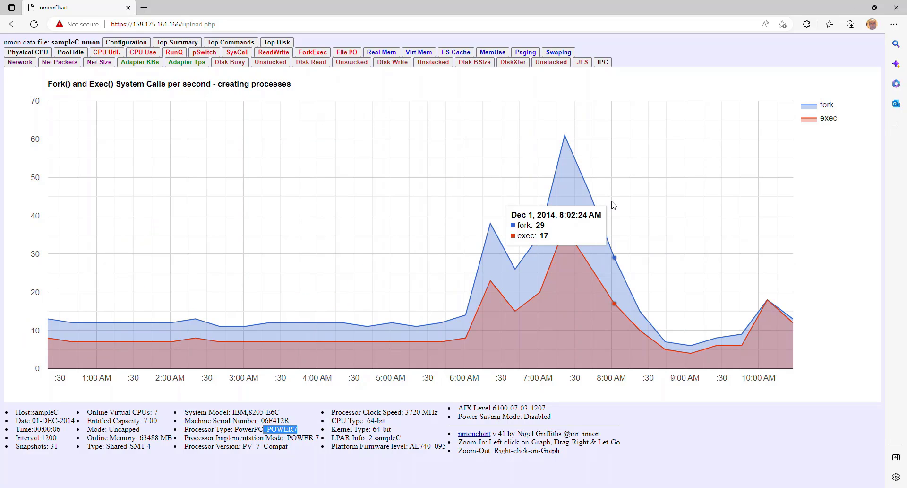
# Step: Show the Real Mem, Virt Mem, FS Cache, MemUse, Paging and Swapping graphs, then Network KB/s
pyautogui.click(382, 52)
pyautogui.click(418, 52)
pyautogui.click(458, 54)
pyautogui.click(499, 55)
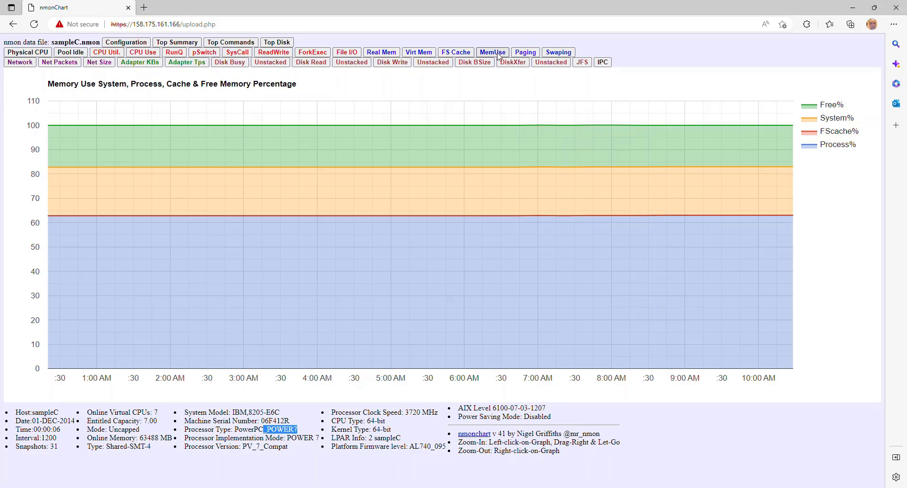
pyautogui.click(525, 53)
pyautogui.click(558, 53)
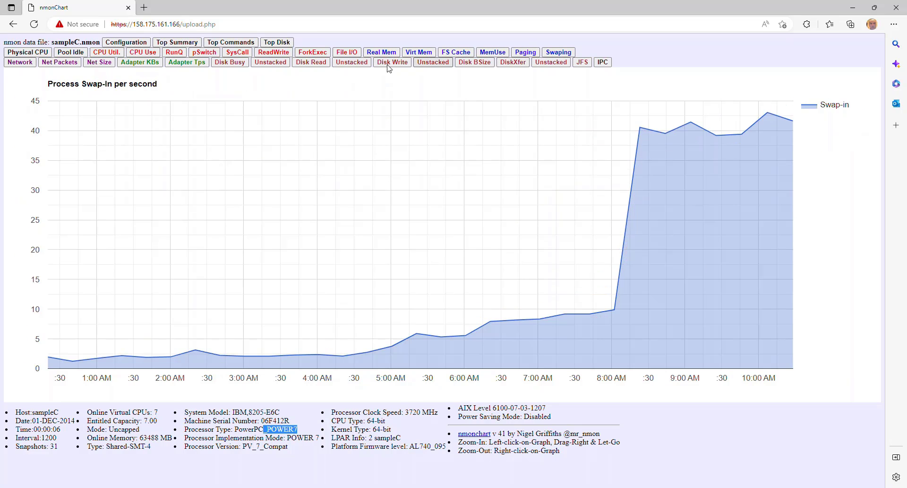
pyautogui.click(21, 62)
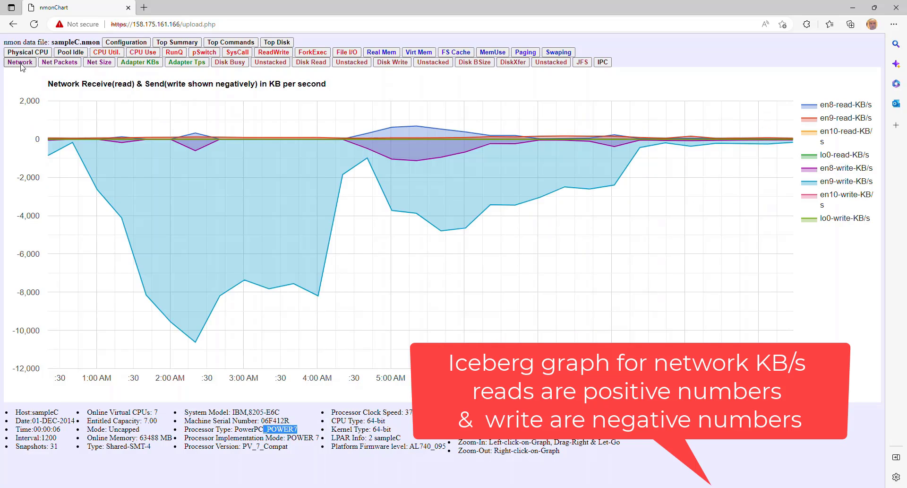
# Step: Read values on the Network KB/s chart, then display the stacked Adapter KBs graph
pyautogui.moveTo(198, 181)
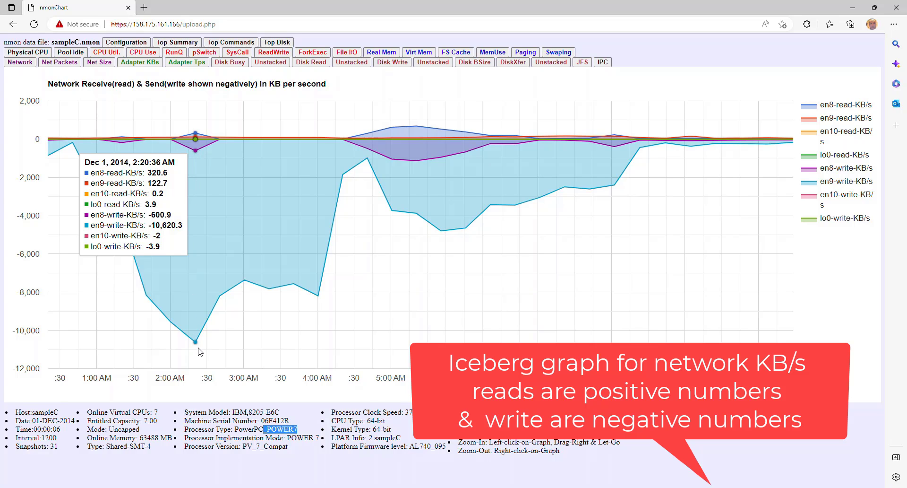
pyautogui.click(140, 62)
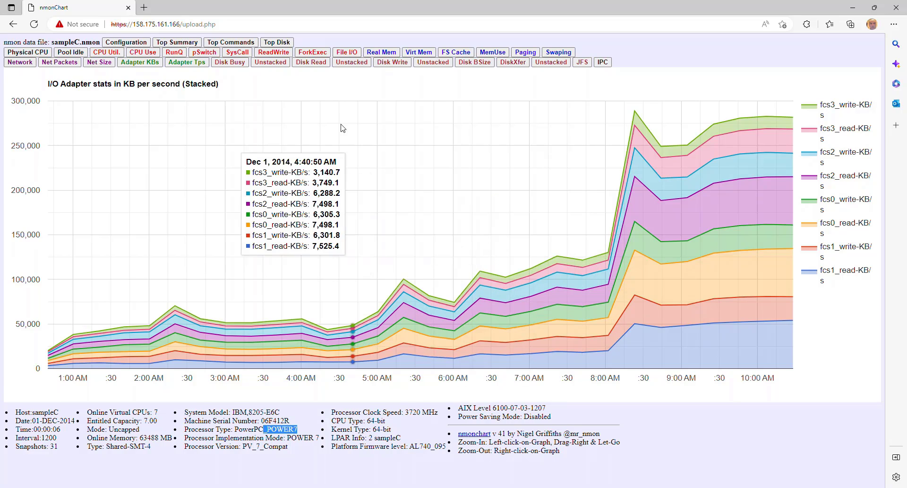
# Step: Show the Disk Busy, Disk Read, Disk Write, Disk BSize and DiskXfer graphs in turn
pyautogui.click(227, 63)
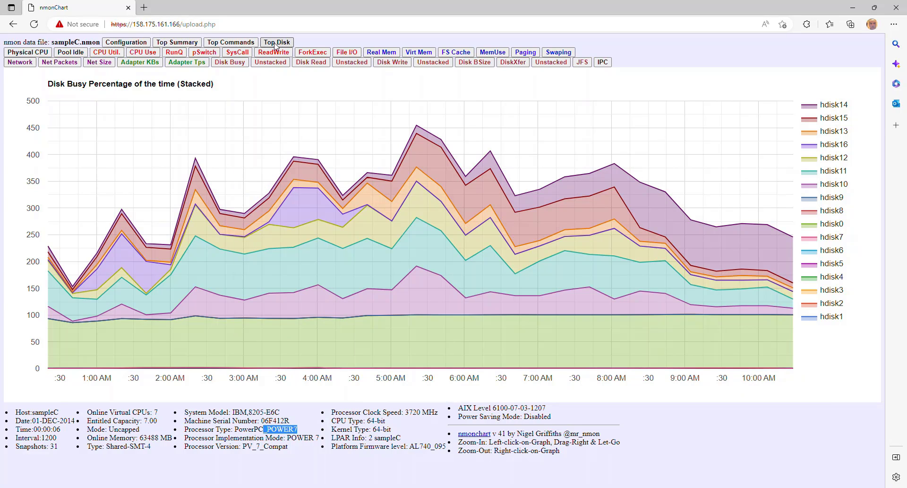
pyautogui.click(312, 66)
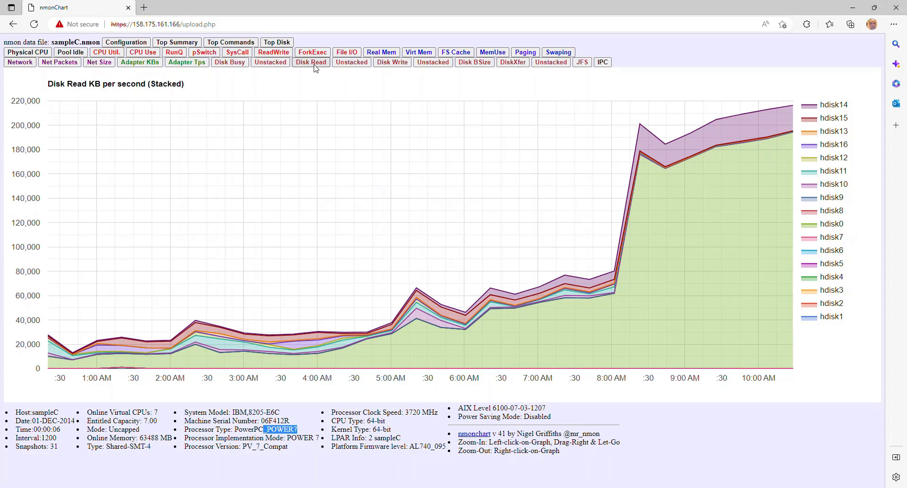
pyautogui.click(392, 64)
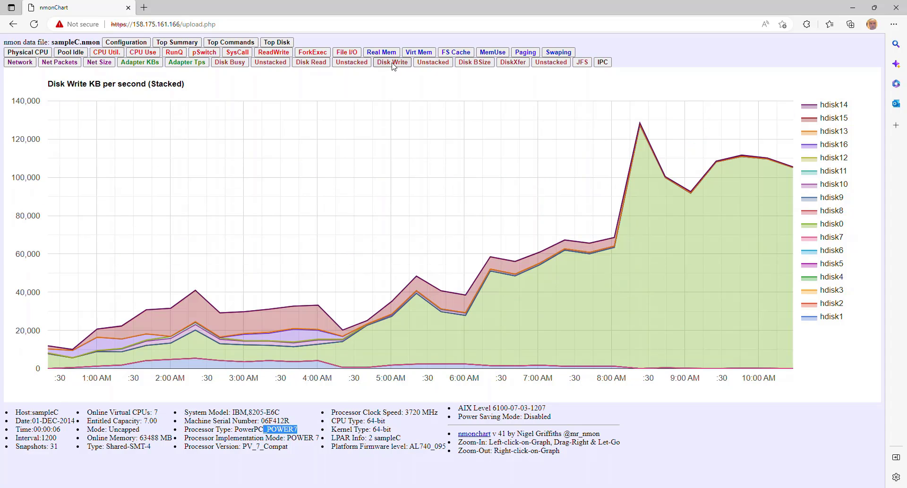
pyautogui.click(475, 63)
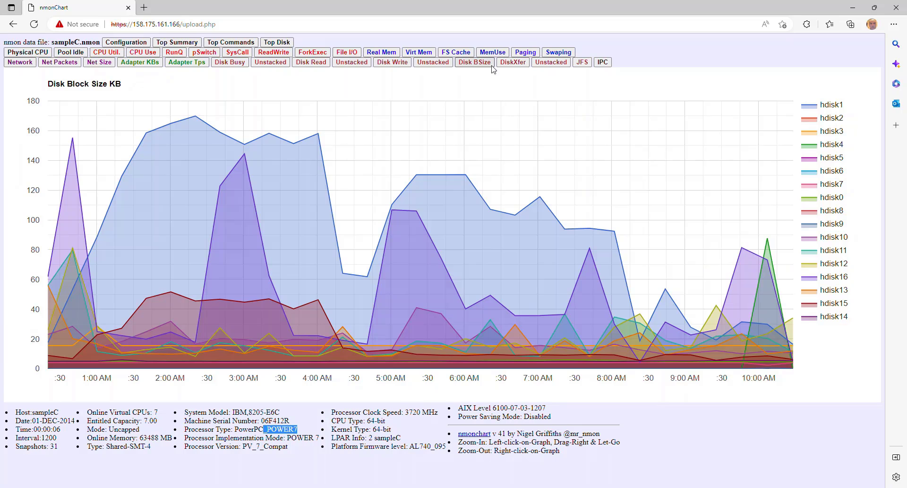
pyautogui.click(513, 65)
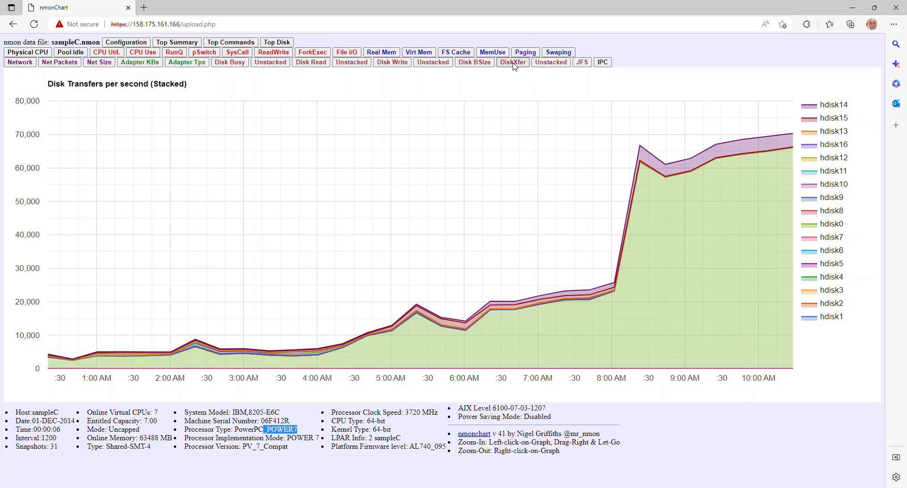
# Step: Display the JFS percent-full and semaphore/message-queue IPC graphs, then the Top 20 processes bubble chart
pyautogui.click(583, 64)
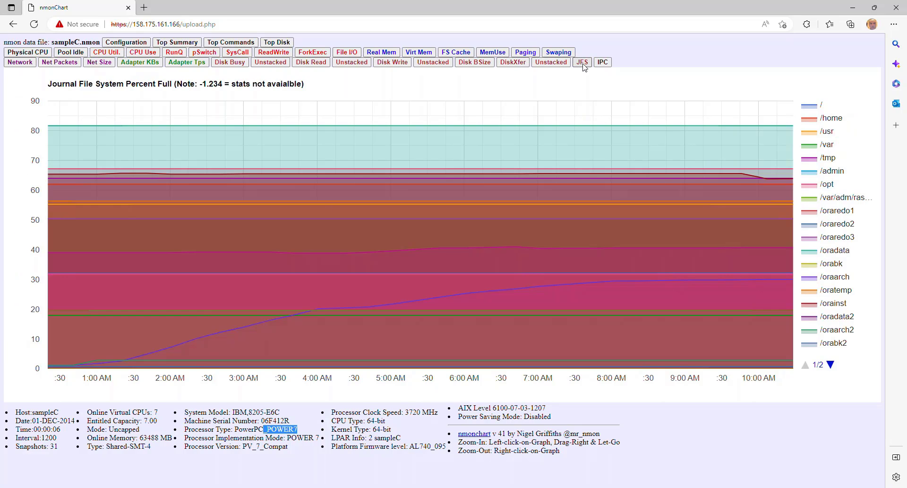
pyautogui.moveTo(562, 118)
pyautogui.click(603, 62)
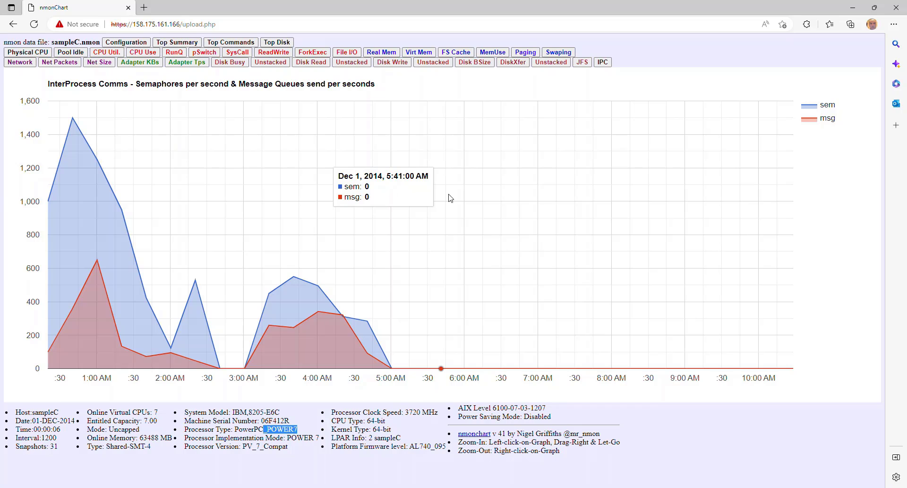
pyautogui.click(169, 47)
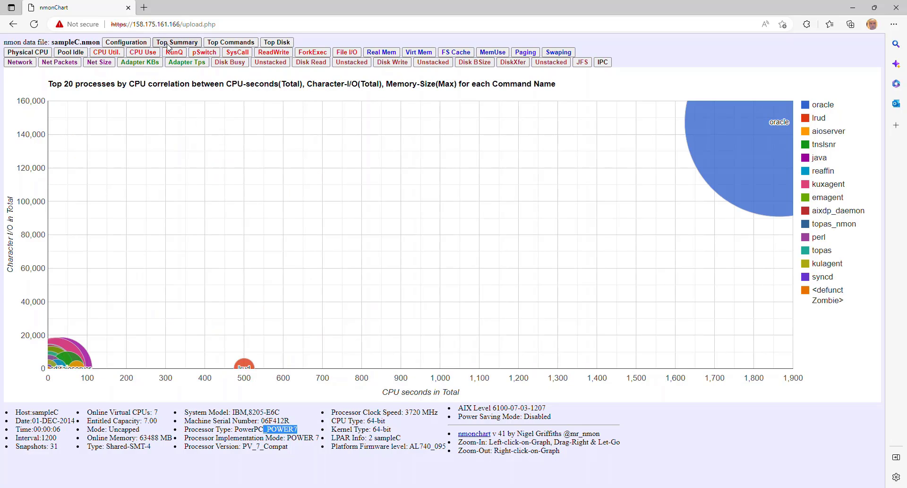